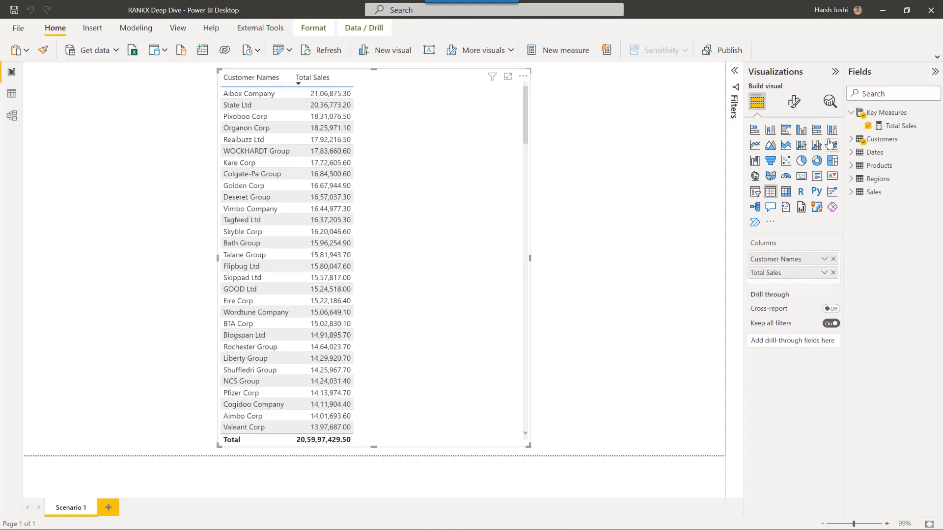
- Create a measure in Key Measures named Customer Ranking with the formula RANKX( ALL( Customers ) , [Total Sales] , , DESC )
right_click(935, 127)
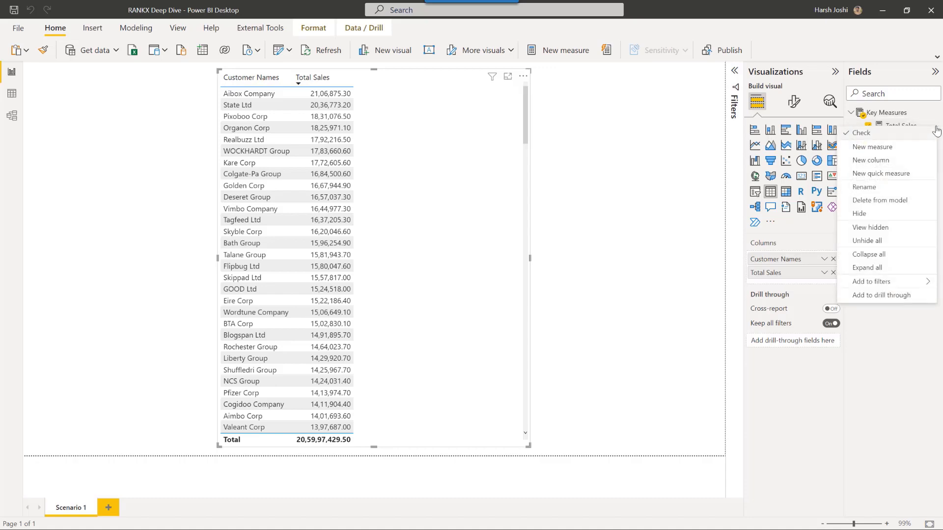
click(884, 147)
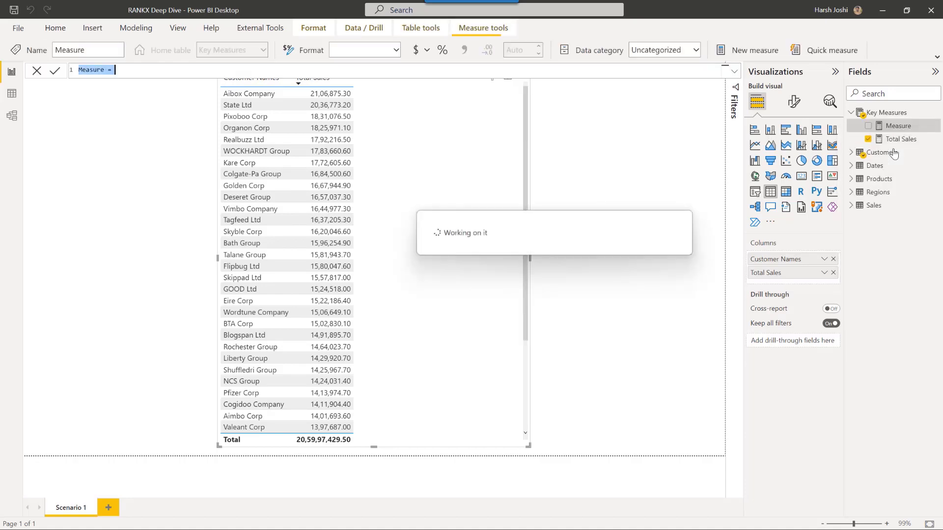
key(ctrl+a)
key(BackSpace)
text(Customer R)
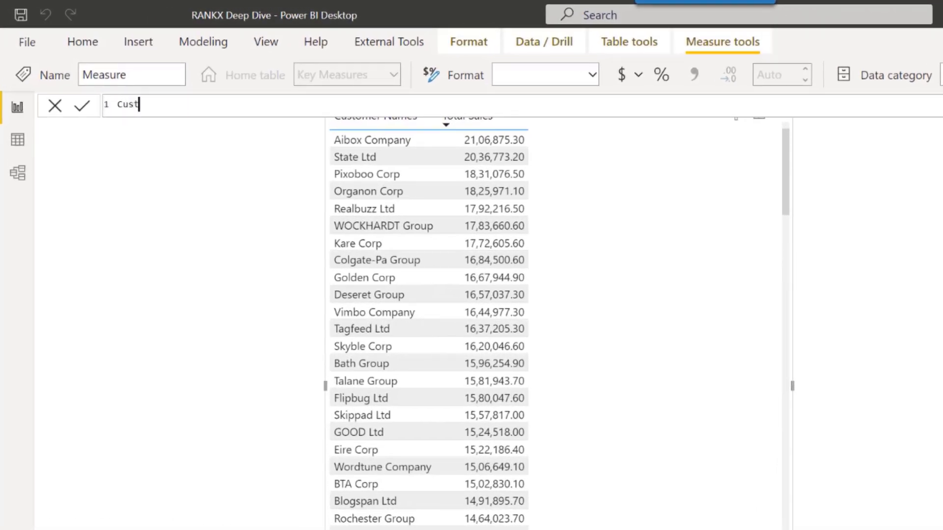
text(anking =)
key(shift+Return)
text(RANKX( ALL( Customers ) , [Total Sales] , , DESC ))
key(Return)
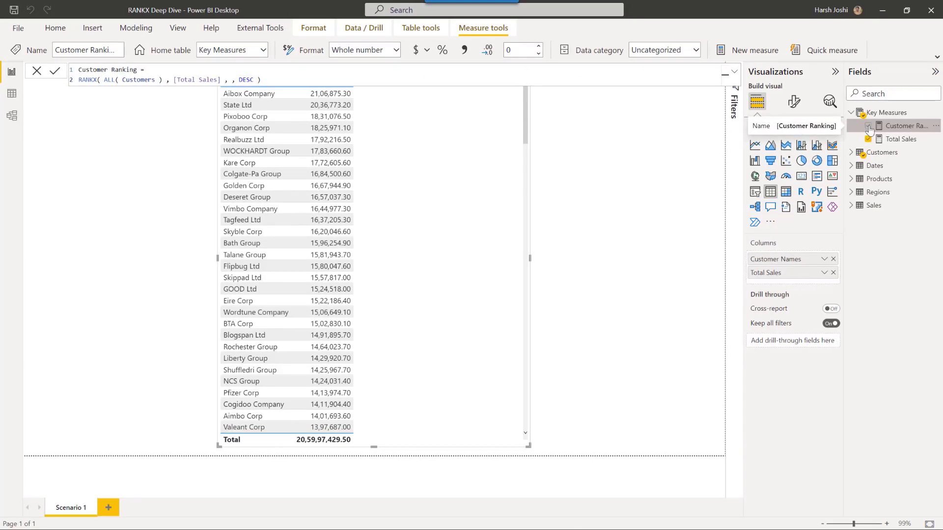
- Add the Customer Ranking measure to the customer sales table and look through the ranked rows
click(868, 126)
drag(526, 106, 526, 115)
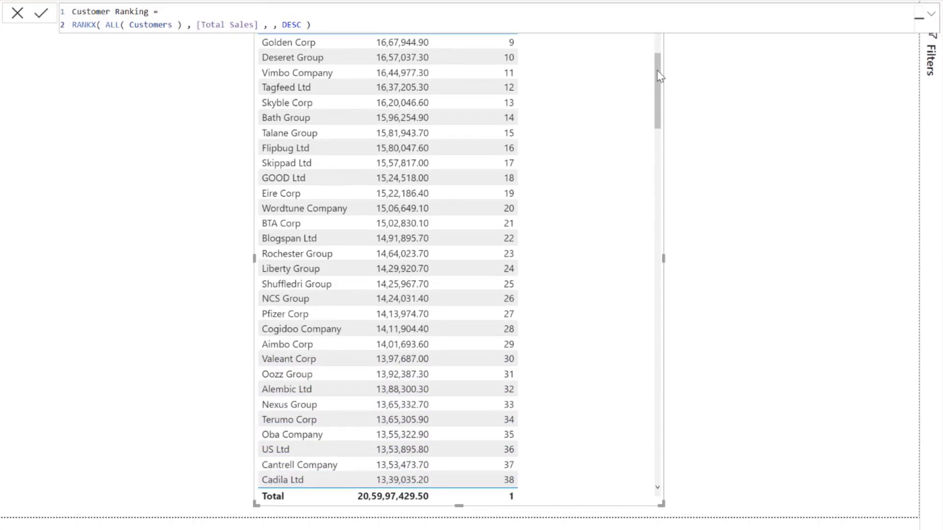
drag(657, 71, 656, 38)
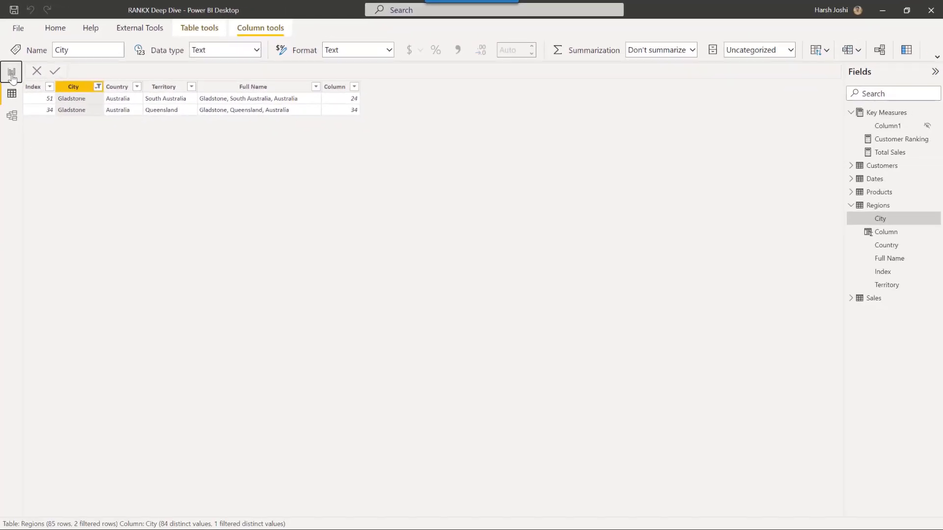
- Return to the report page with the city sales table and start a new Key Measures measure named Cities Ranking
click(12, 74)
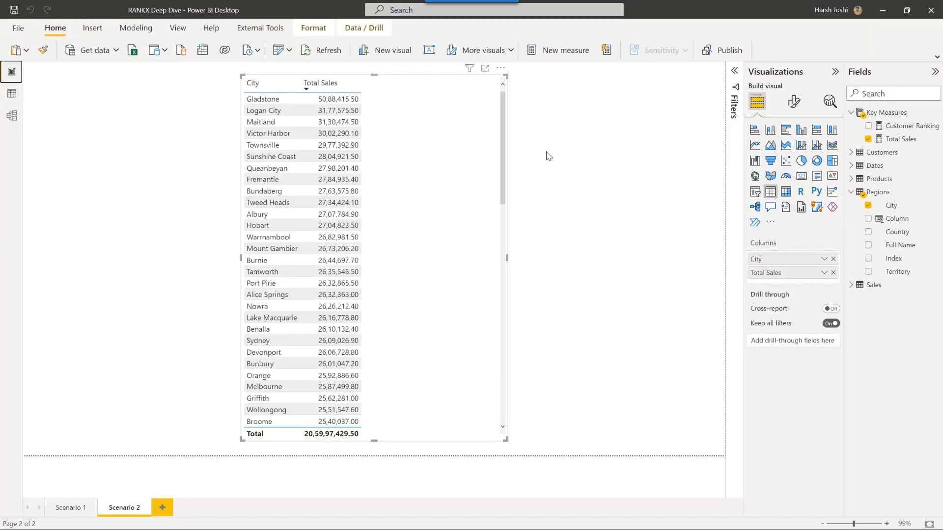
click(930, 129)
click(886, 146)
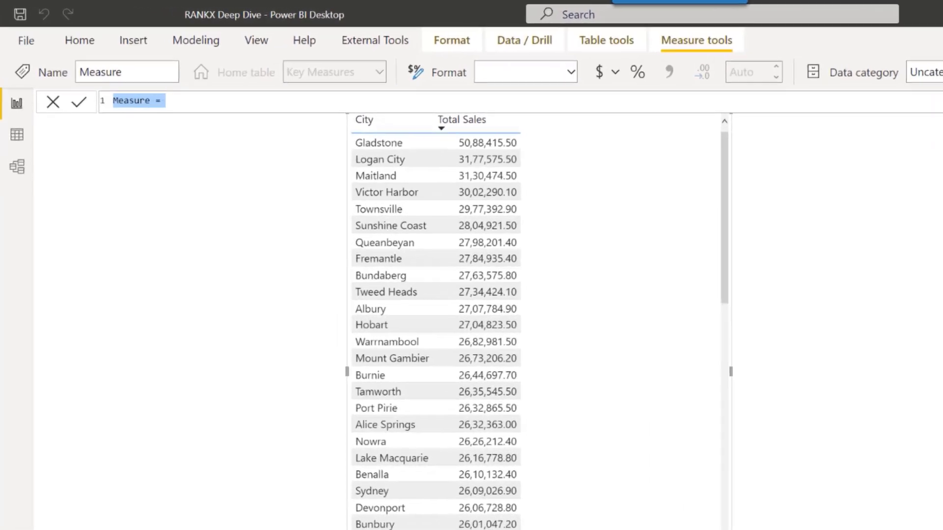
text(Cities Rank)
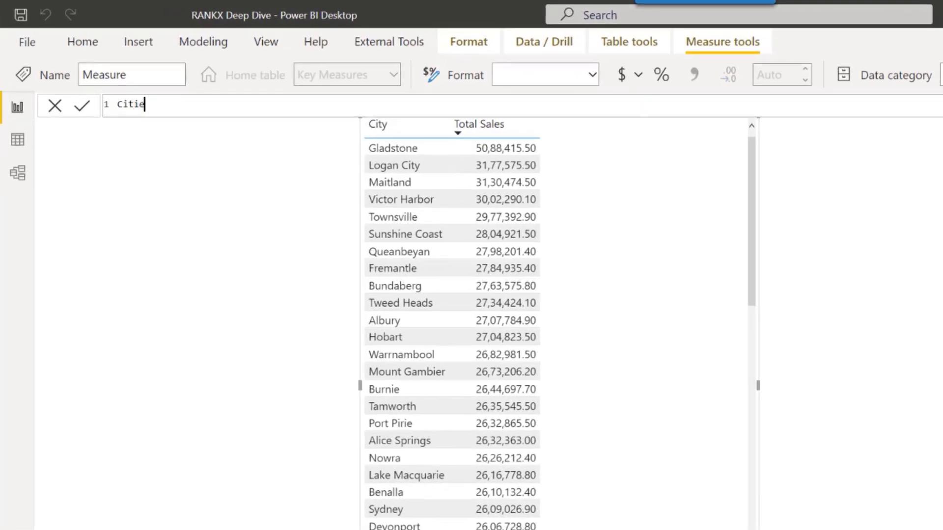
text(ing)
text(=)
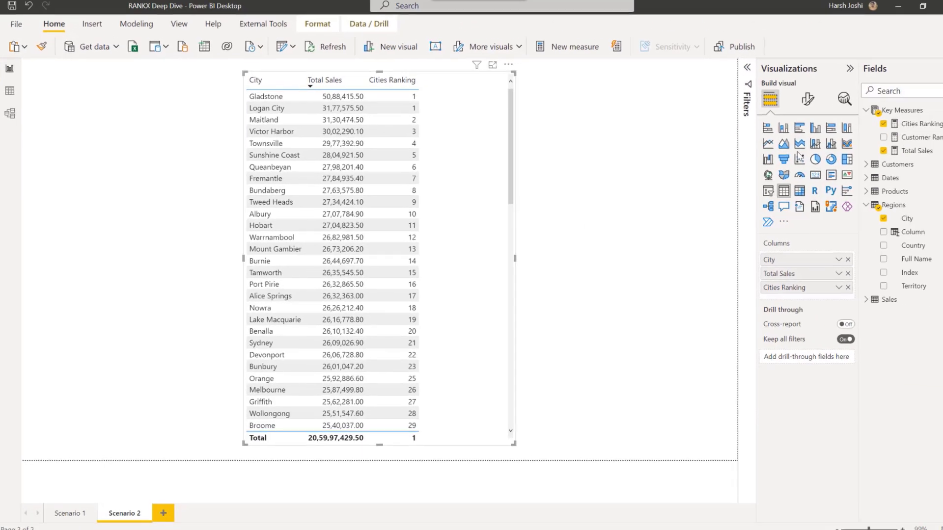
- Edit the Cities Ranking measure so its ALL function uses Regions[City] instead of the whole Regions table
click(895, 128)
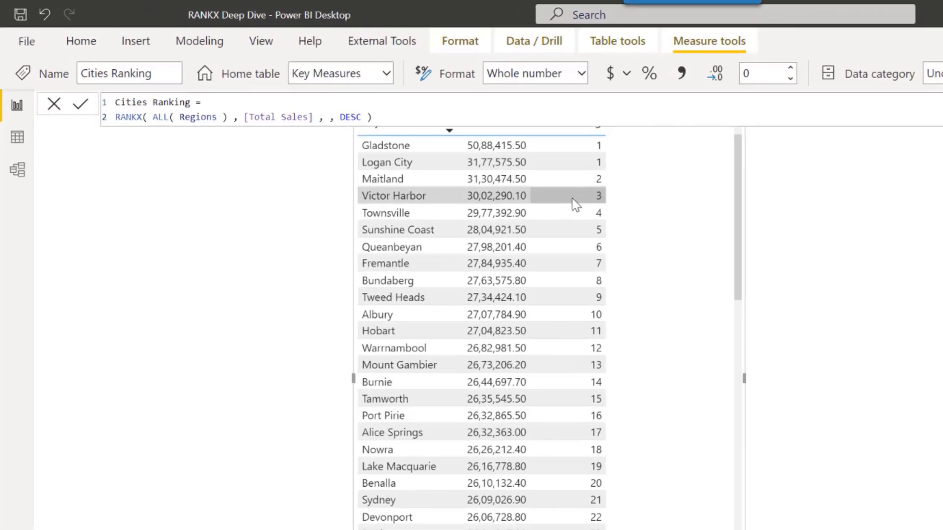
click(224, 119)
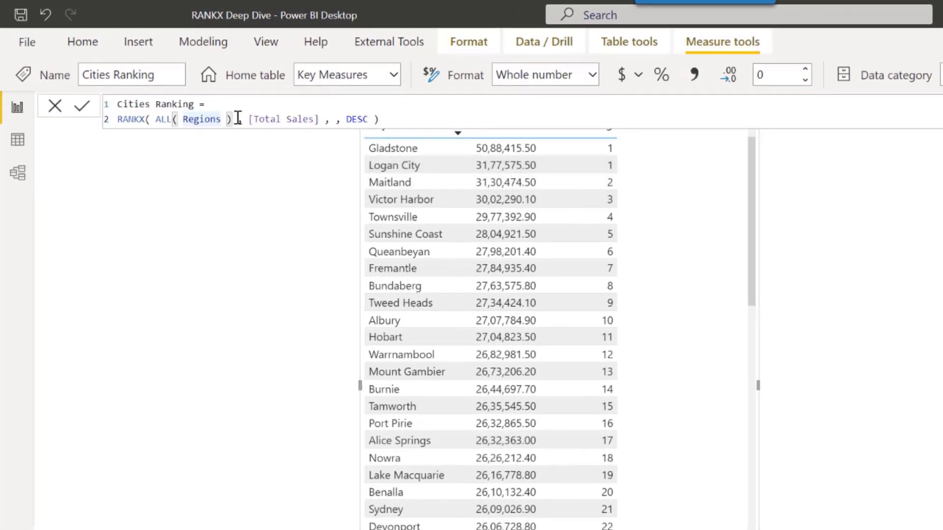
text([)
key(Tab)
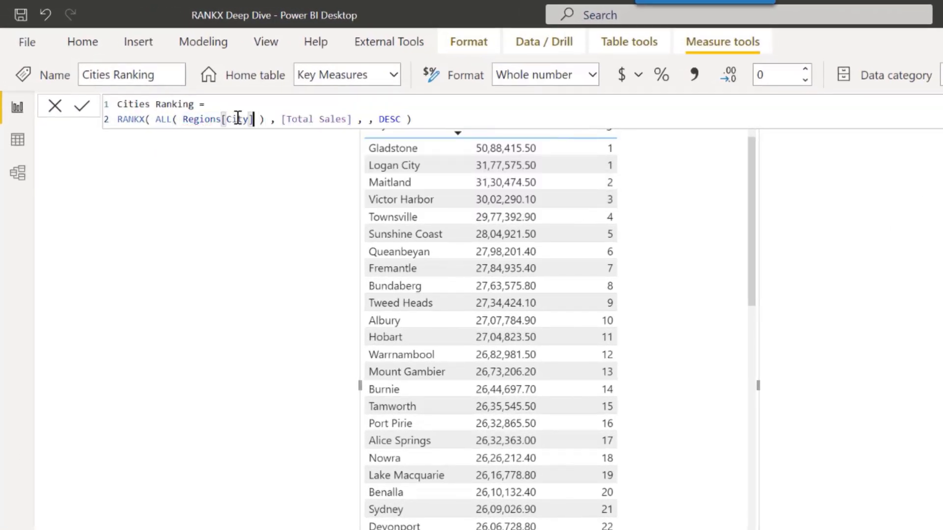
key(End)
key(Return)
click(732, 248)
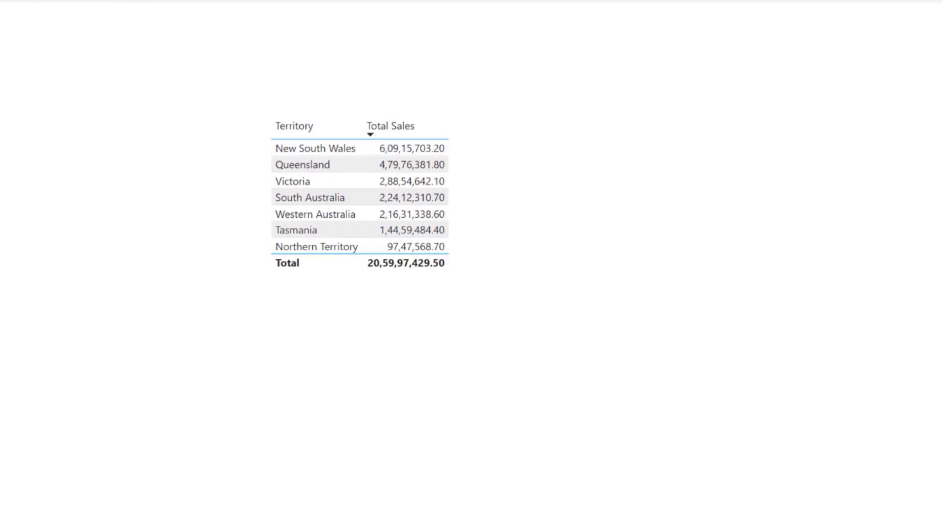
- Create a Territories Ranking measure as RANKX( ALL( Regions ) , [Total Sales] , , DESC ) and add it to the territory sales table
click(934, 113)
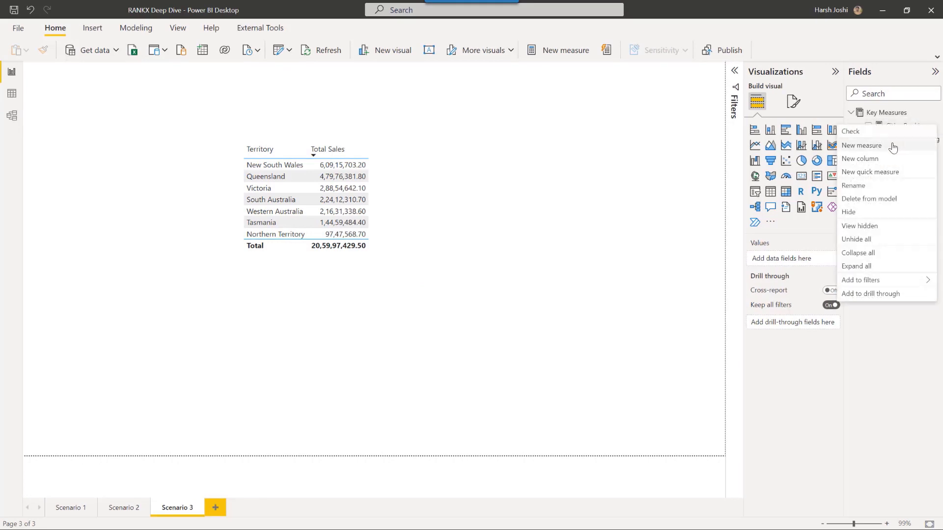
click(893, 146)
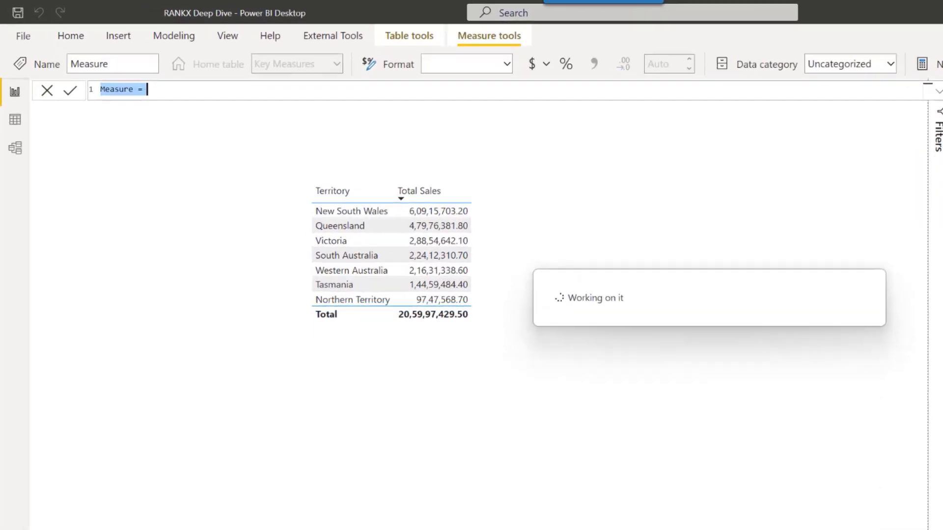
text(Territ)
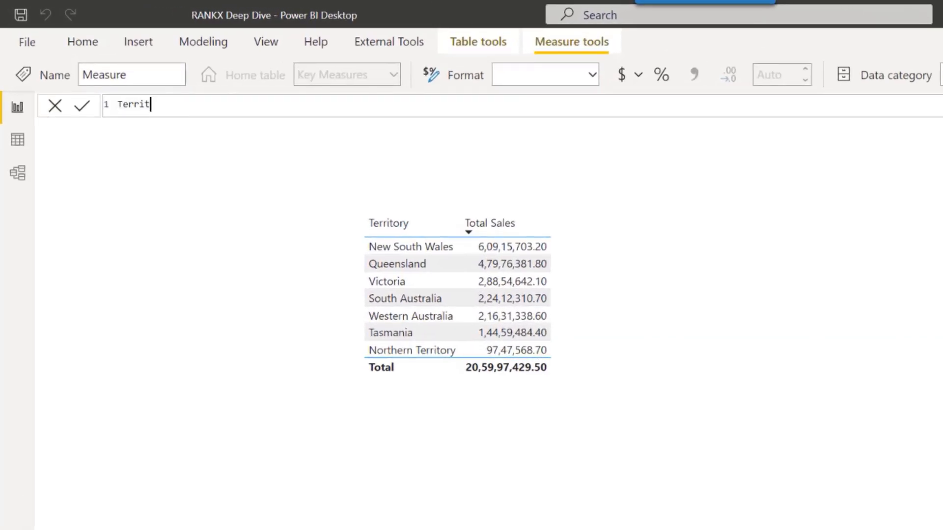
text(ories Ranking =)
key(shift+Return)
text(RANKX( ALL( Regions ) , [Total Sales] , , DESC ))
key(Return)
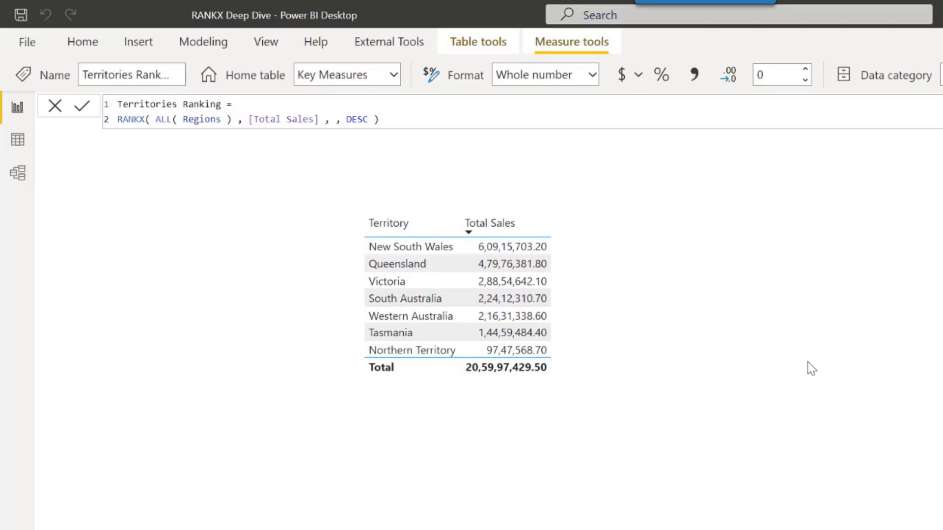
click(688, 337)
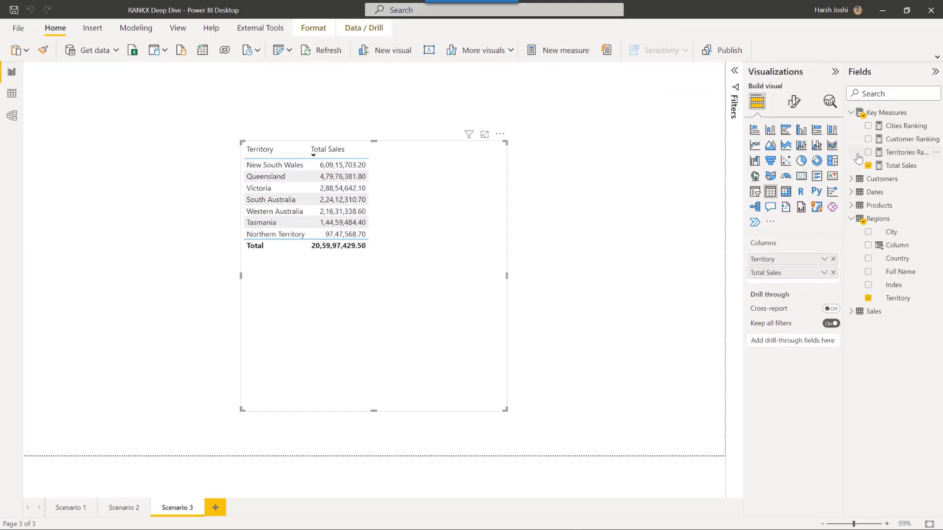
click(868, 153)
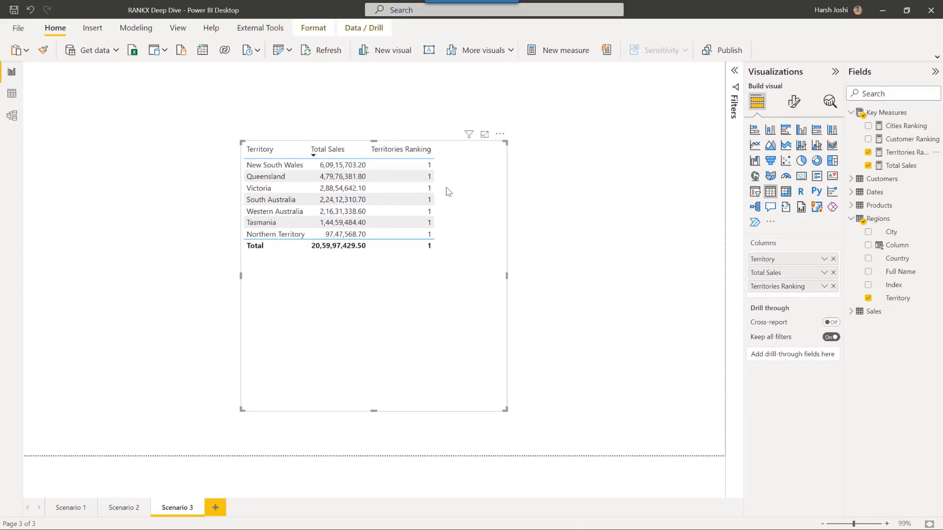
- Edit the Territories Ranking measure so its ALL function uses Regions[Territory] instead of the whole Regions table
click(907, 152)
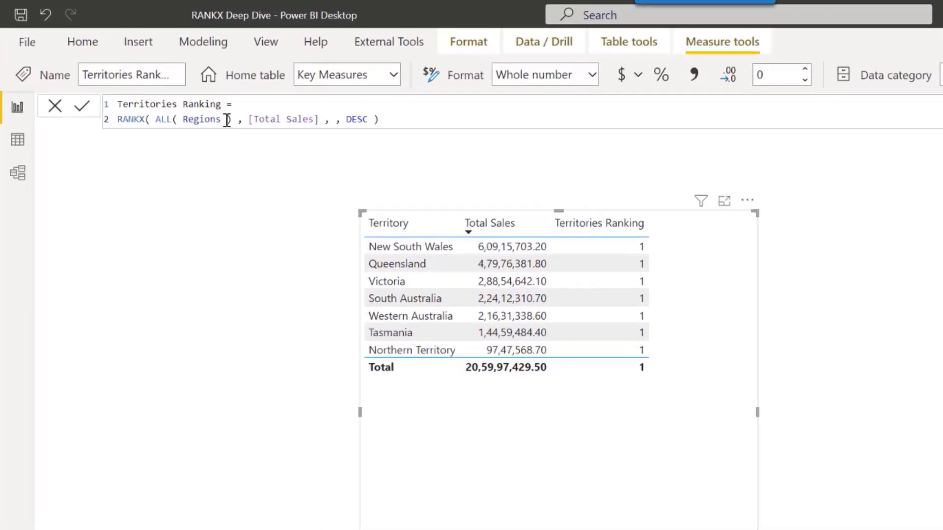
click(227, 120)
text([)
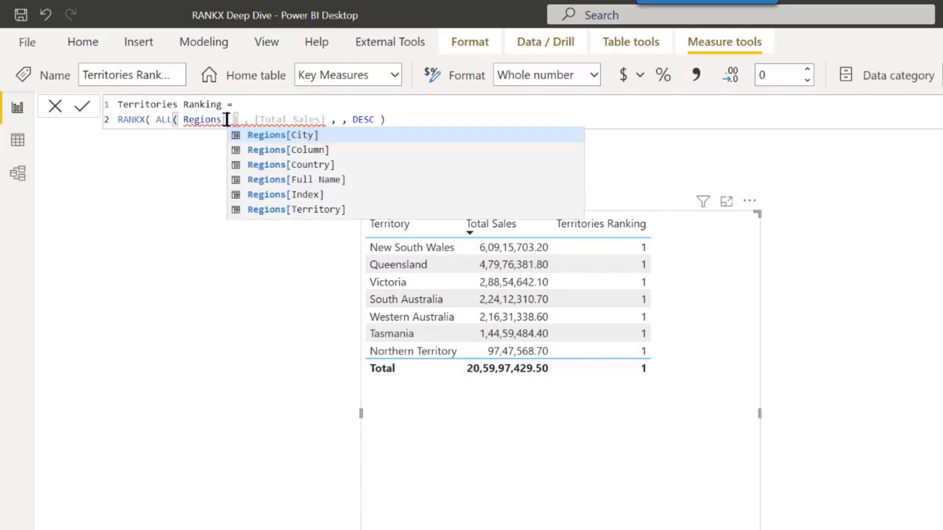
key(Down)
key(Down)
key(Down)
key(Down)
key(Down)
key(Tab)
key(End)
key(Return)
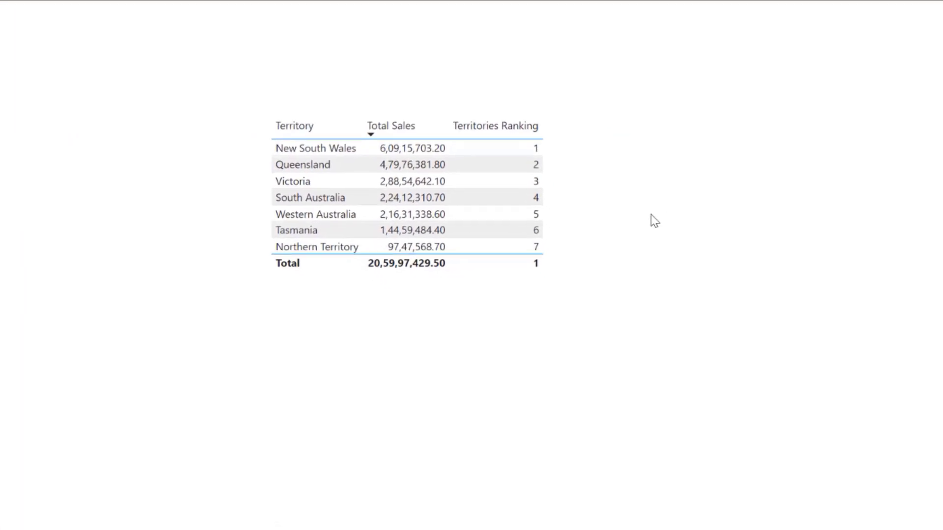
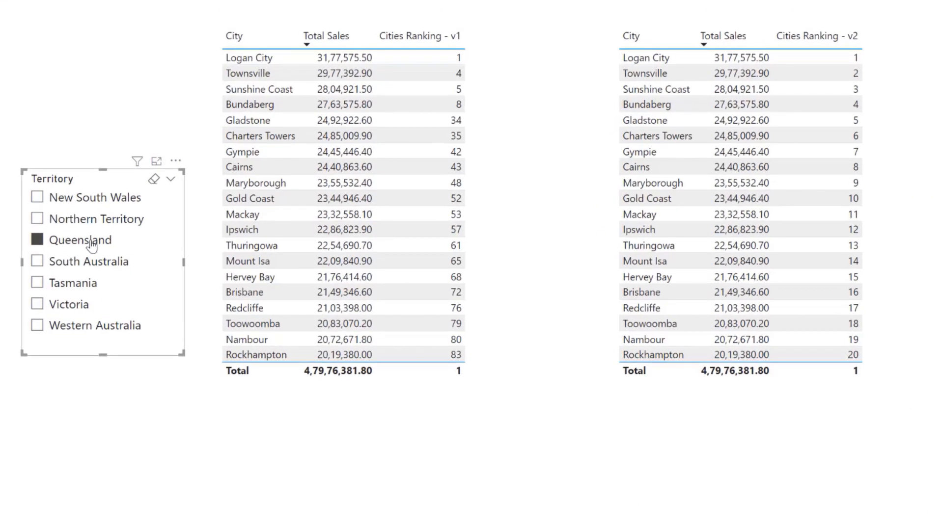
- Filter the Territory slicer to South Australia and compare the formulas of Cities Ranking - v1 and Cities Ranking - v2
click(89, 261)
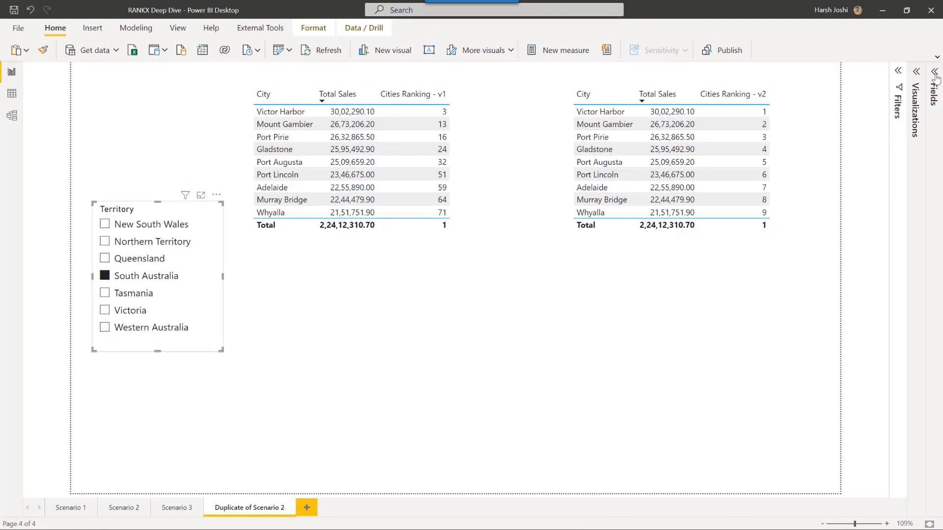
click(935, 73)
click(811, 112)
click(867, 125)
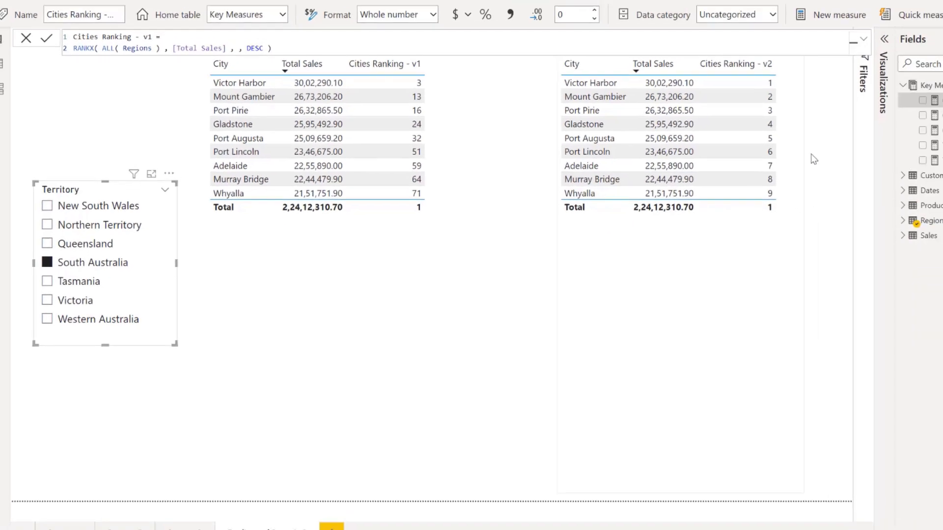
click(872, 139)
drag(235, 79, 188, 79)
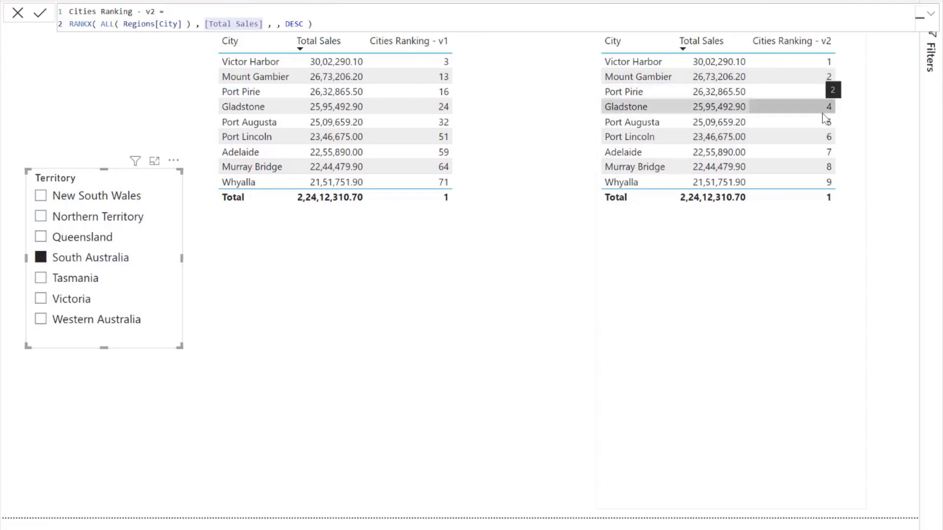
click(895, 128)
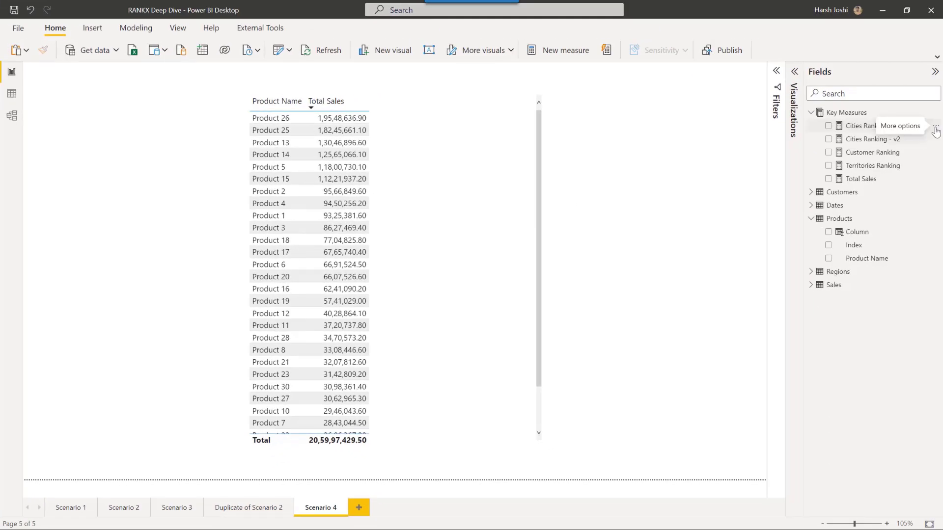
- Create a Products Ranking measure as RANKX( ALL( Products[Product Name] ) , [Total Sales] , , DESC ) and add it to the product sales table
click(936, 131)
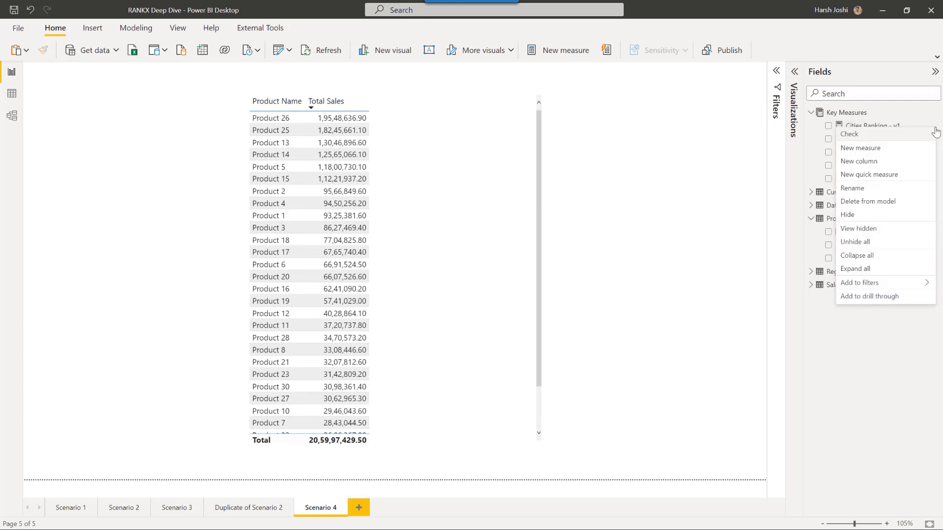
click(896, 149)
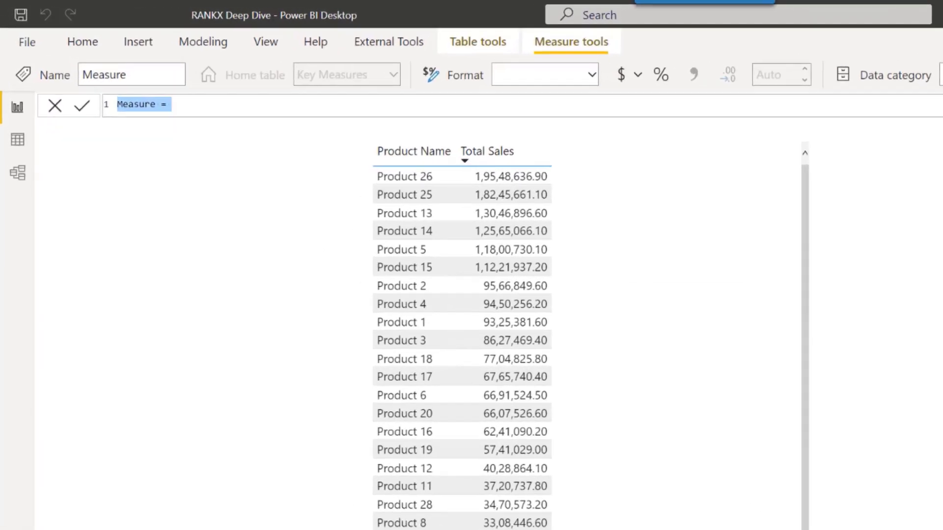
text(Product)
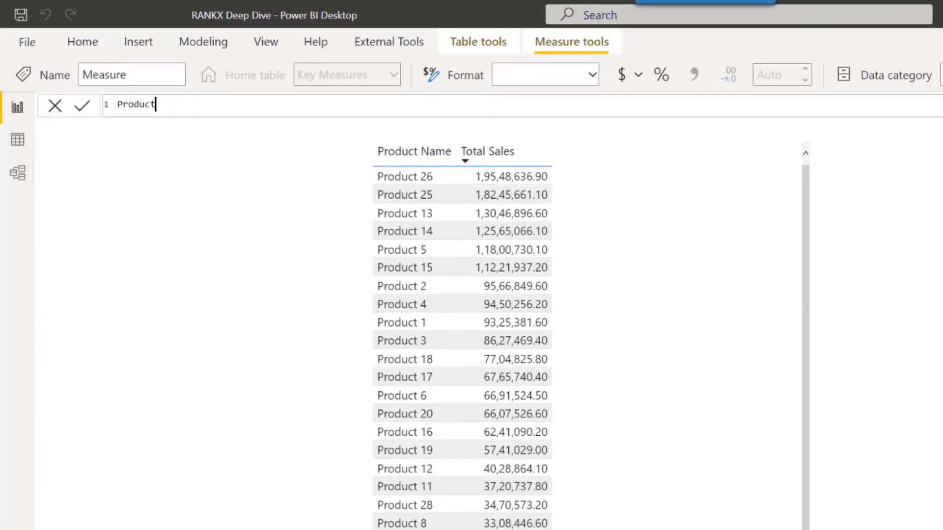
text(s Ranking =)
key(shift+Return)
text(RANKX( ALL( Products[Product Name] ) , [Total Sales] , , DESC ))
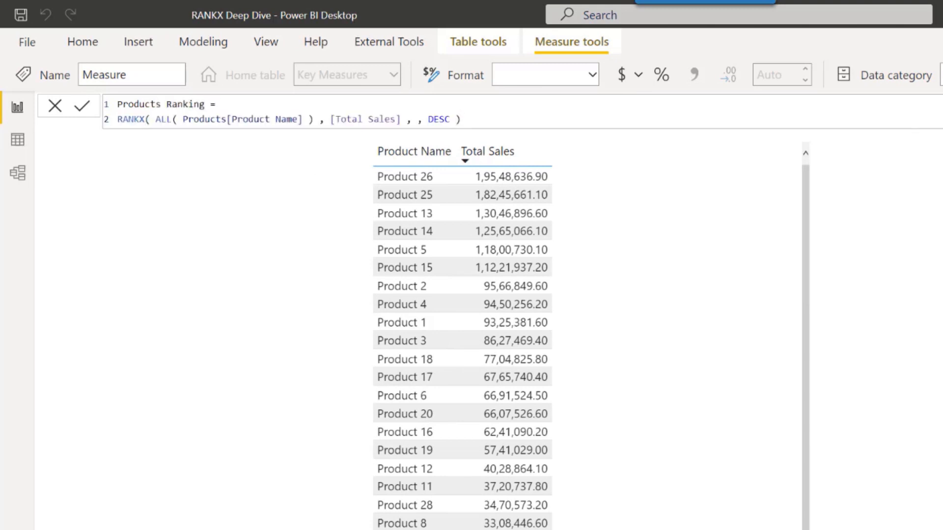
key(Return)
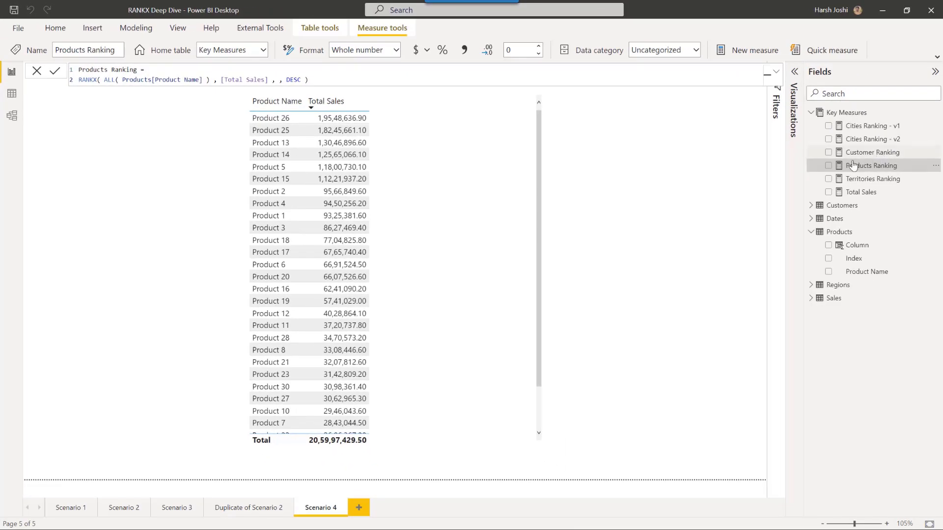
click(829, 166)
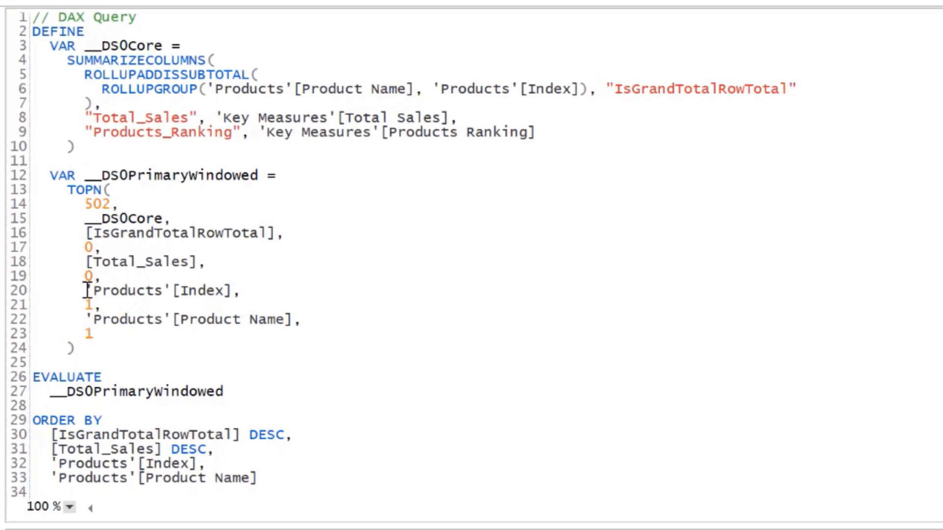
- Locate 'Products'[Index] in the table's generated DAX query and add Products[Index] to the ALL arguments of the Products Ranking measure
drag(86, 290, 239, 292)
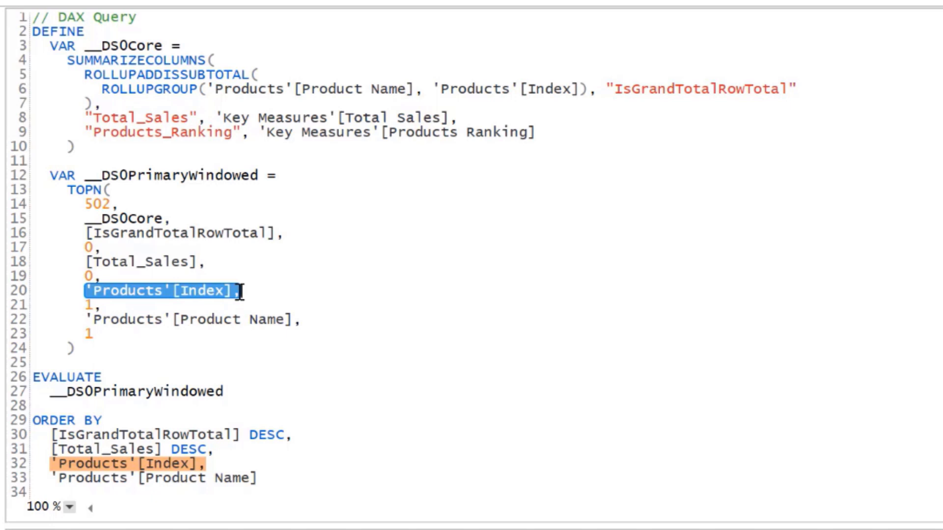
click(277, 296)
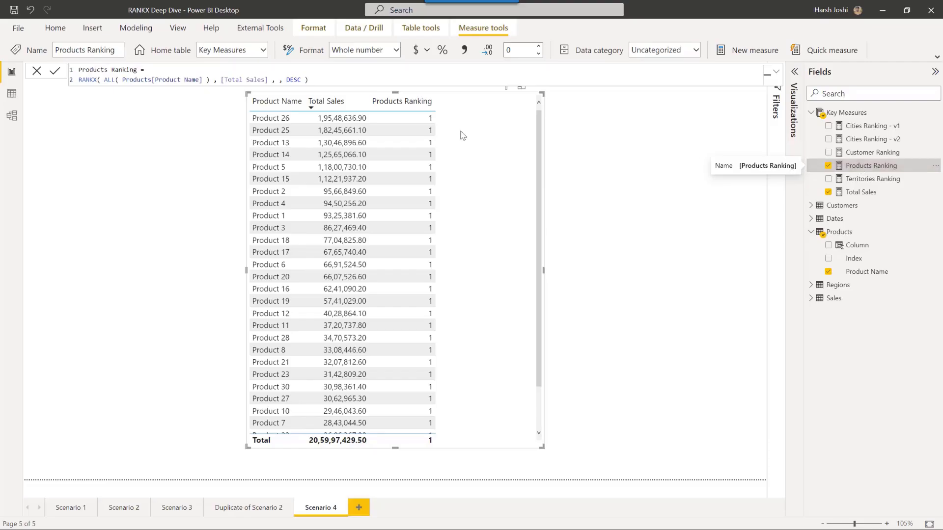
text(, Products[Index])
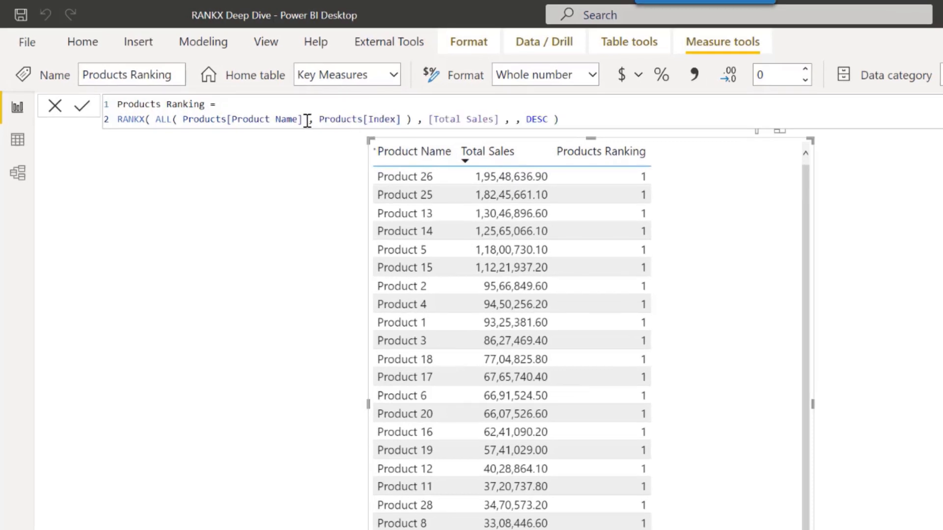
key(Return)
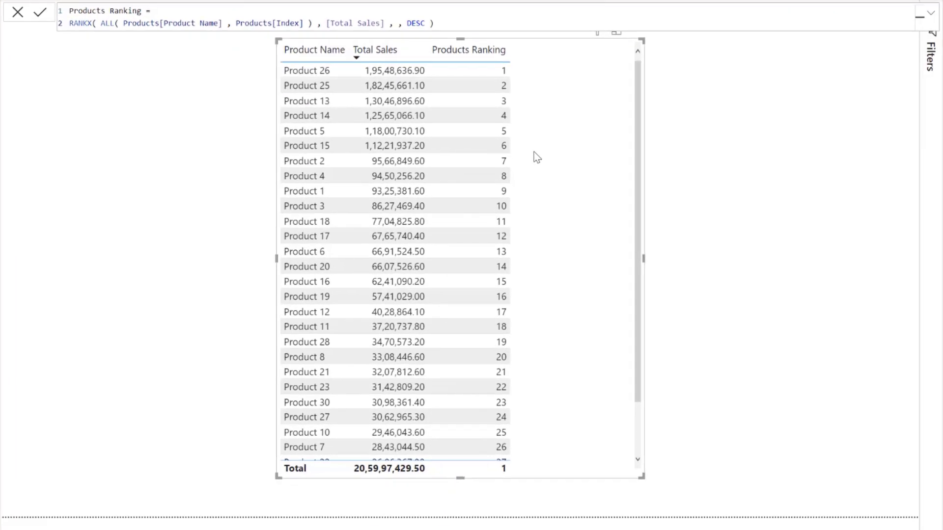